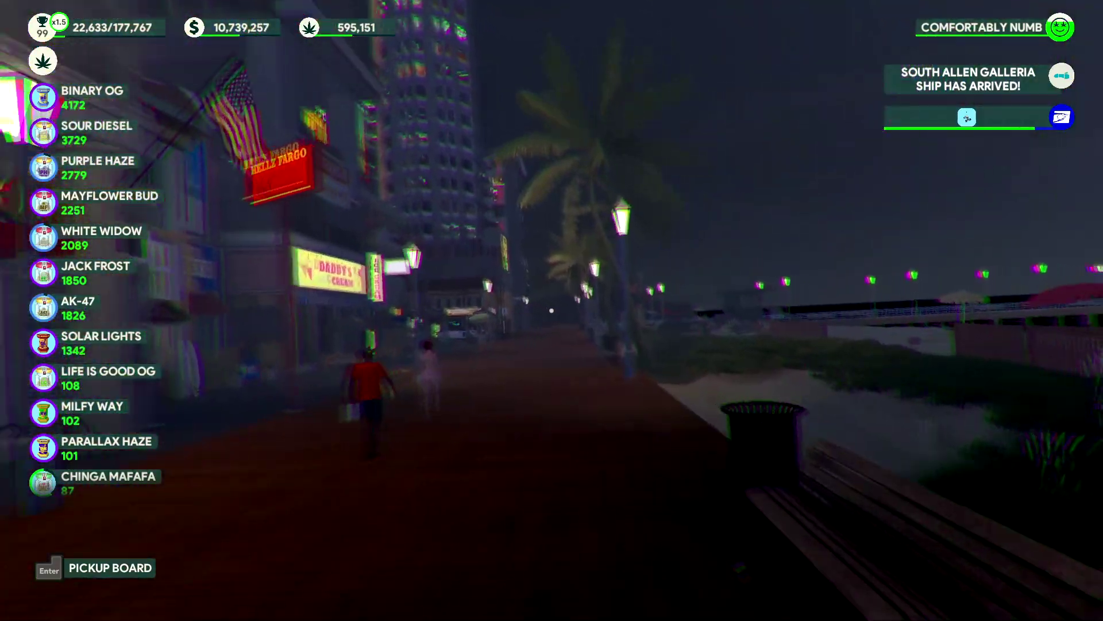
Walk down the night boardwalk past the bench and lit ad booth, through the bushes into the ferns.
key("w")
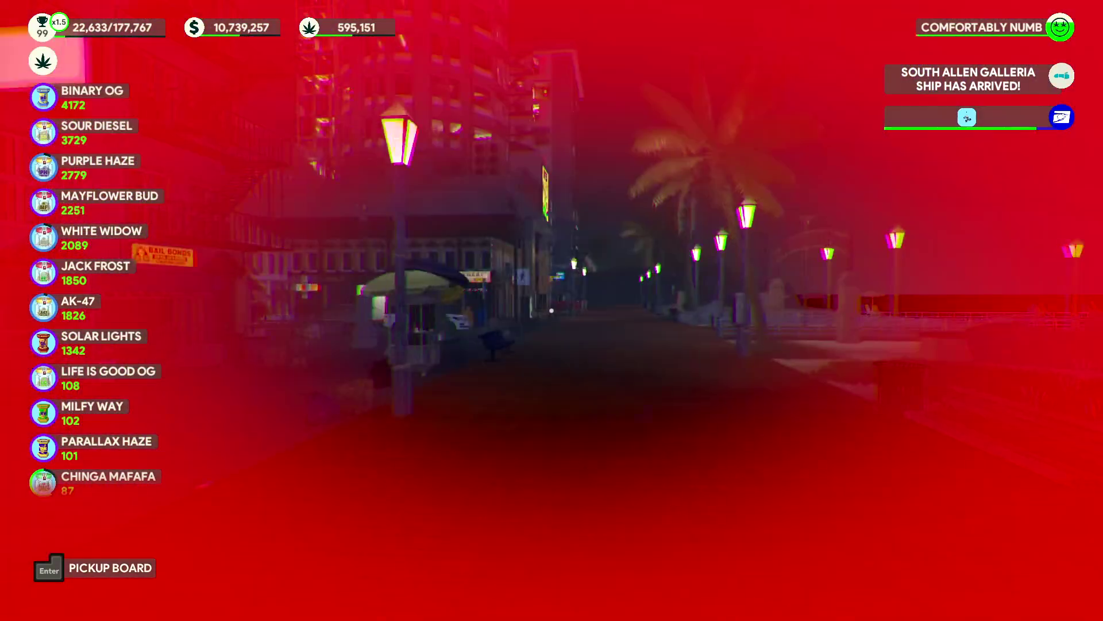
key("w")
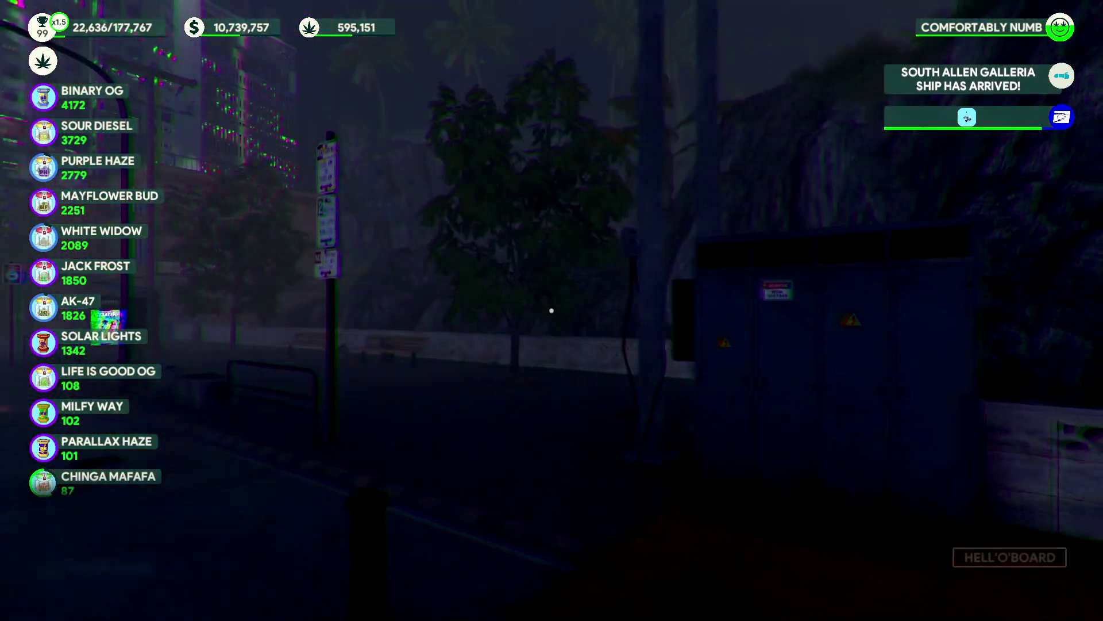
key("w")
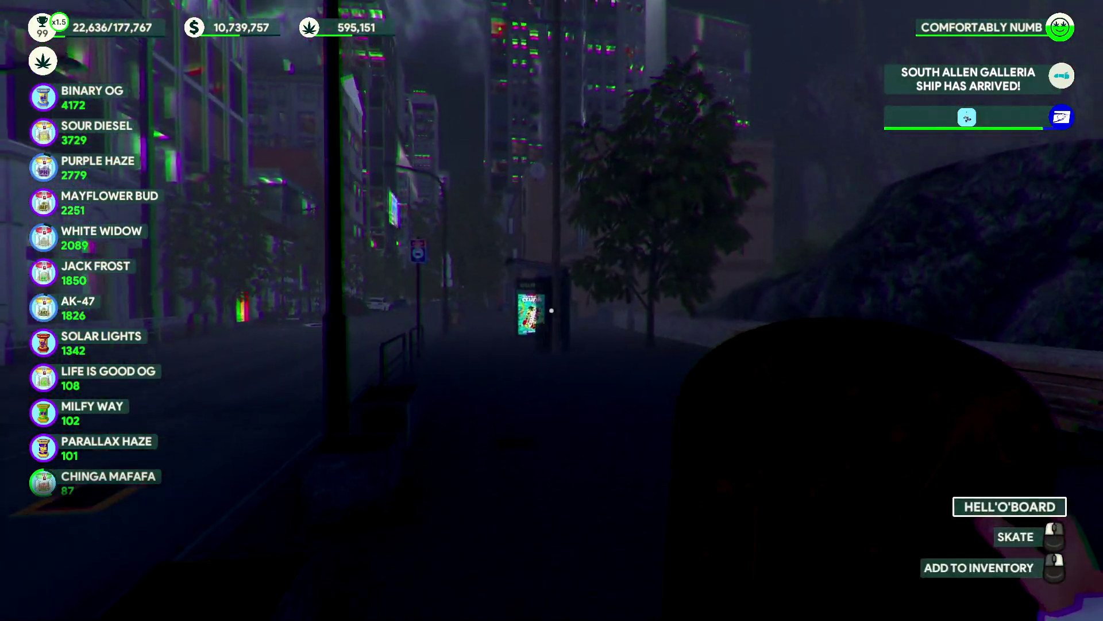
key("w")
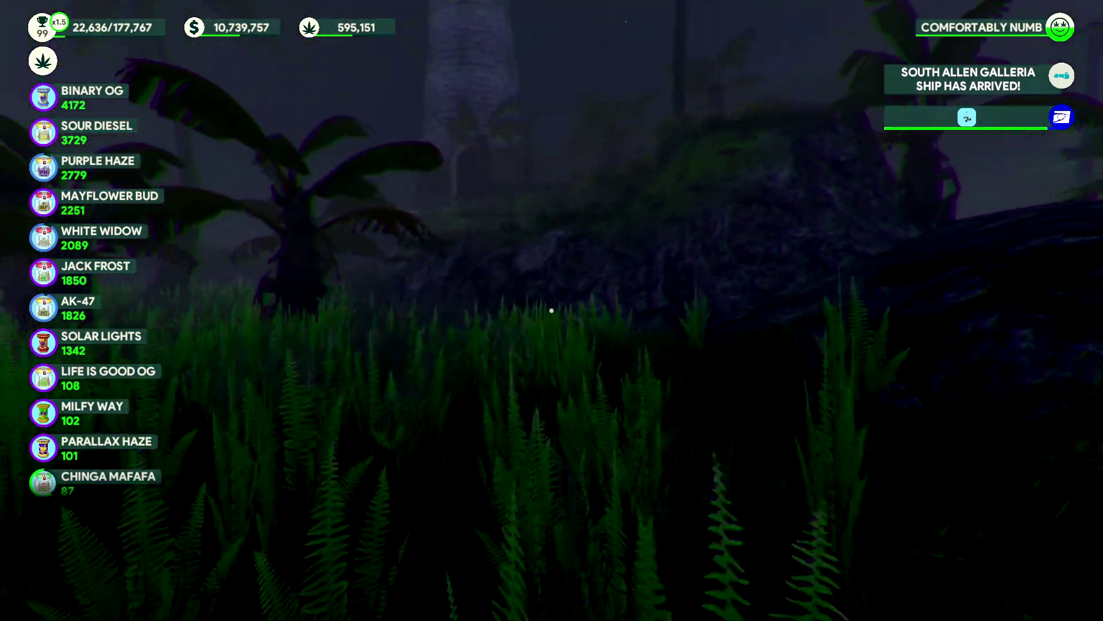
key("w")
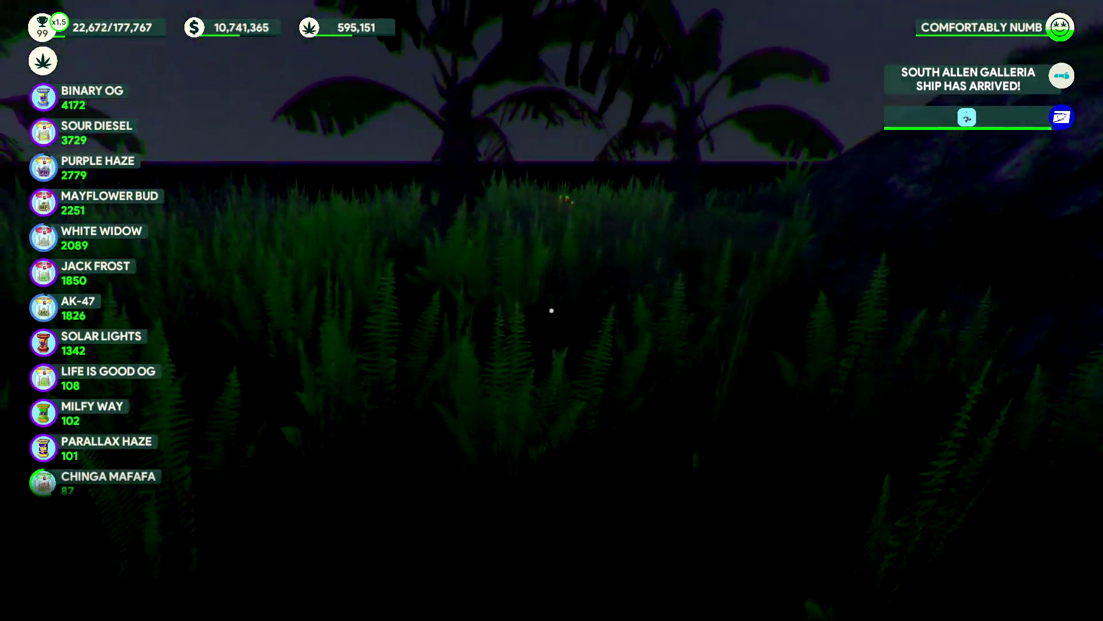
key("w")
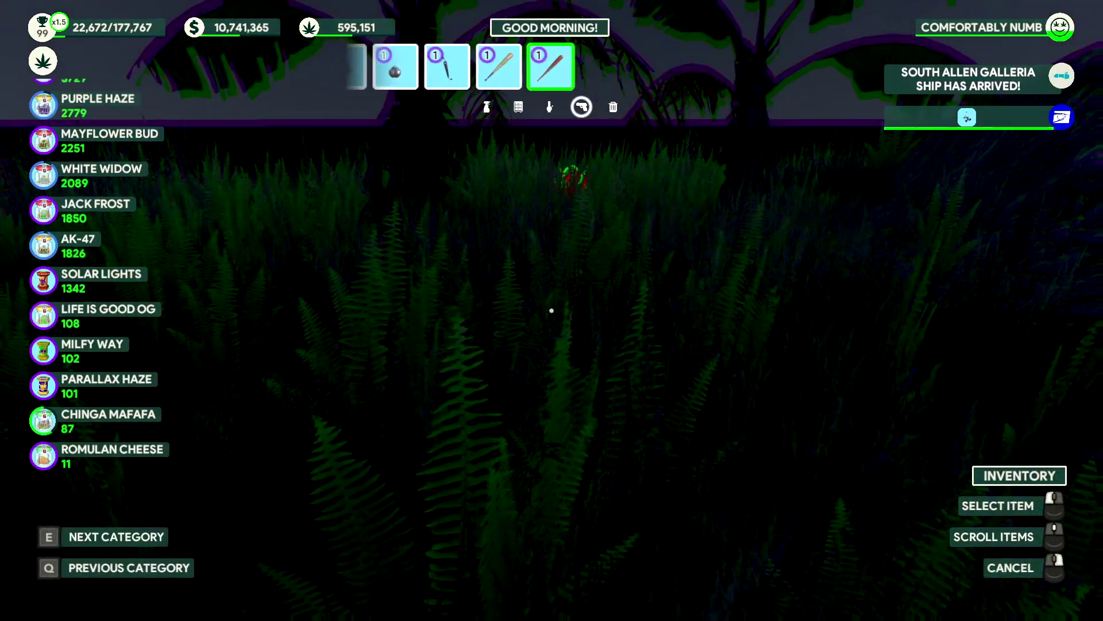
Equip the Good Morning! machete and hit two plants in the burning ferns for Chupacabra eggs.
key("1")
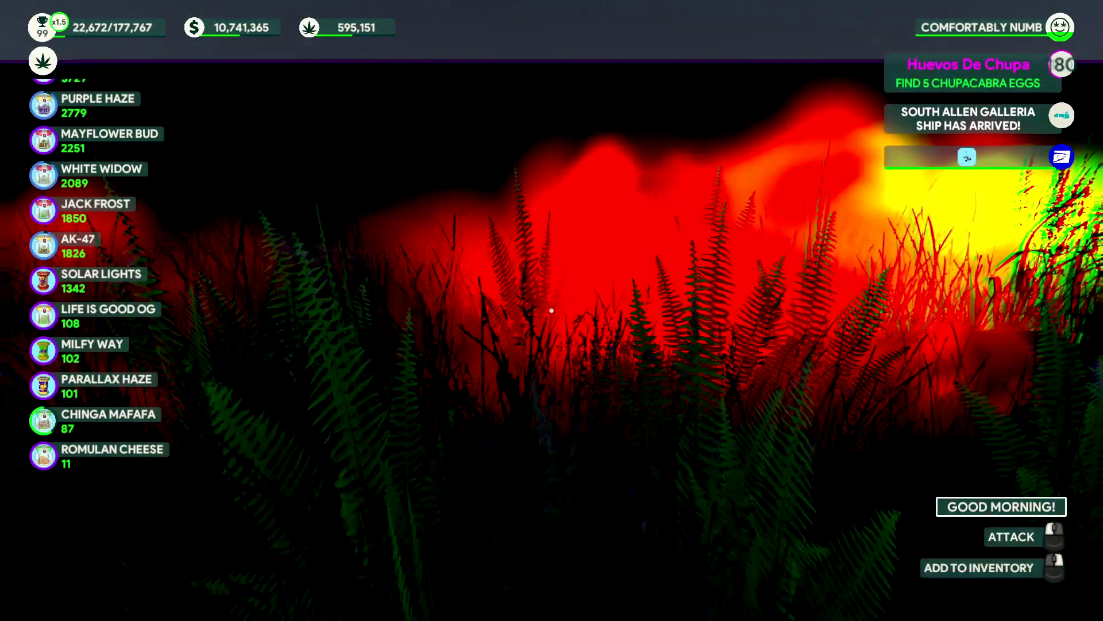
key("w")
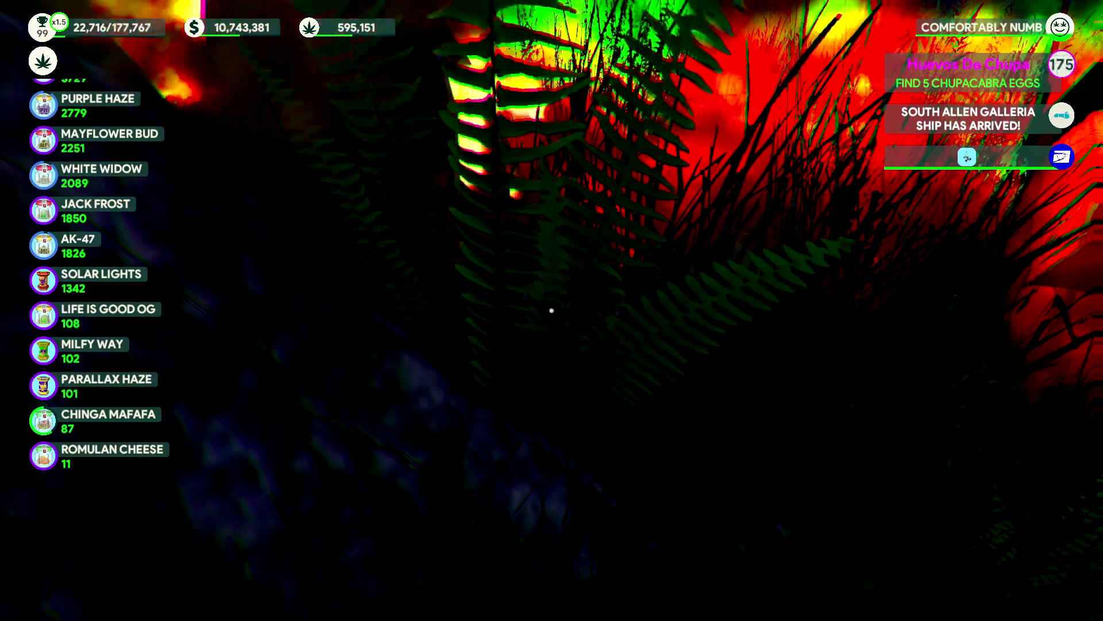
left_click(552, 310)
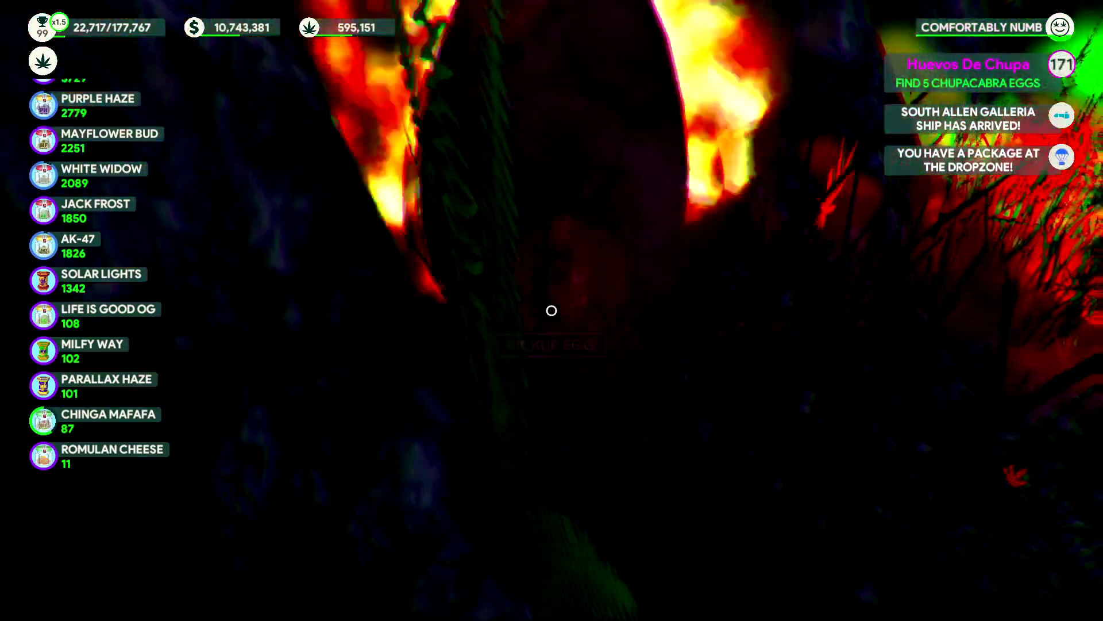
key("s")
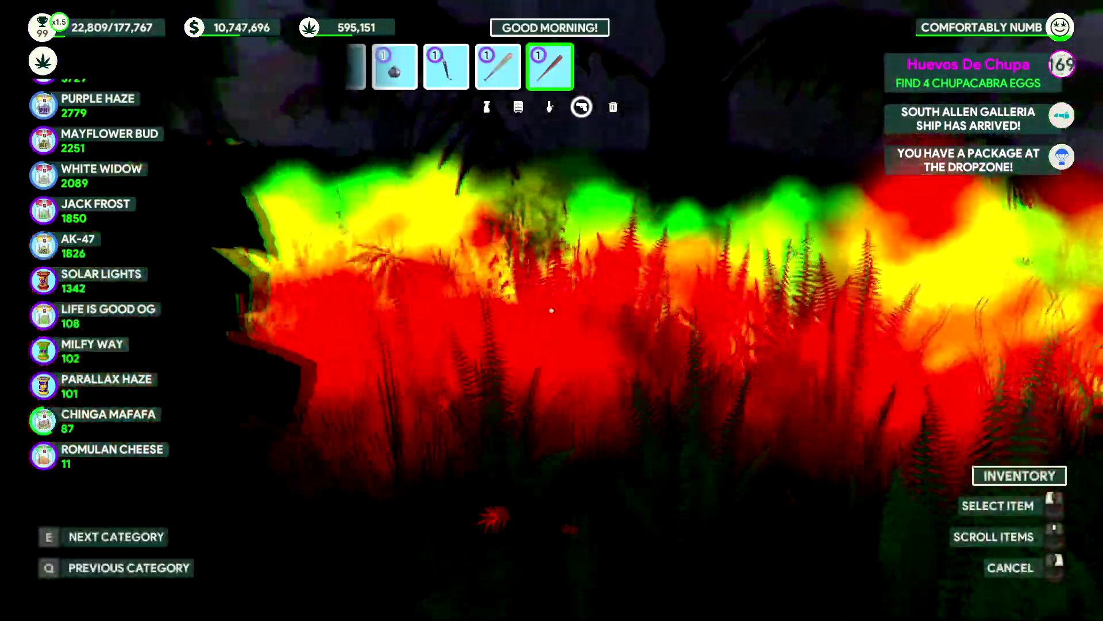
key("w")
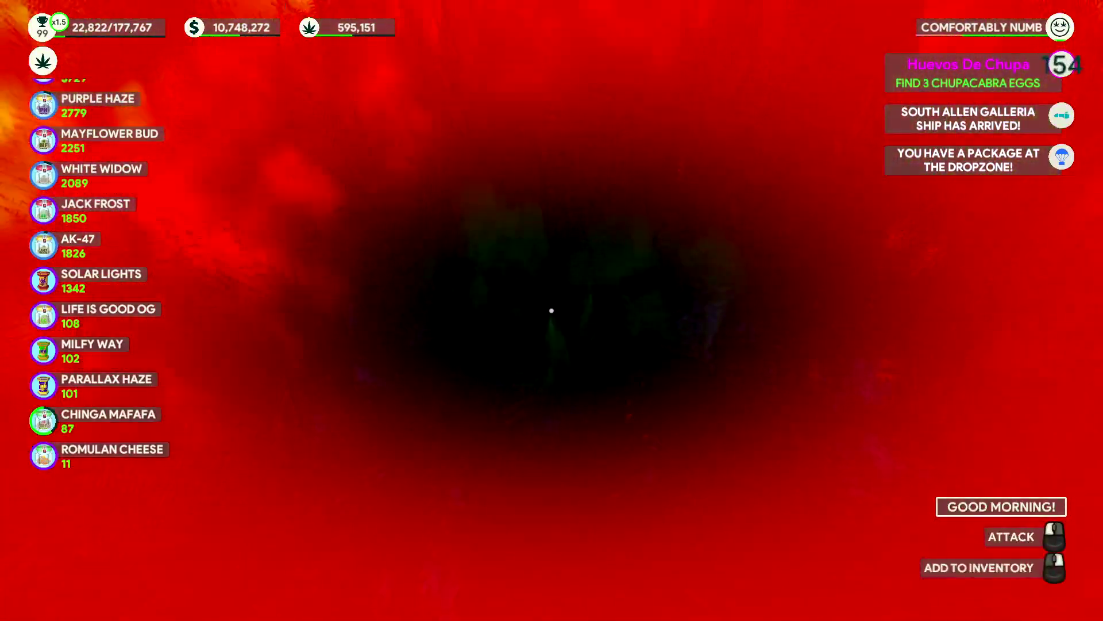
left_click(552, 310)
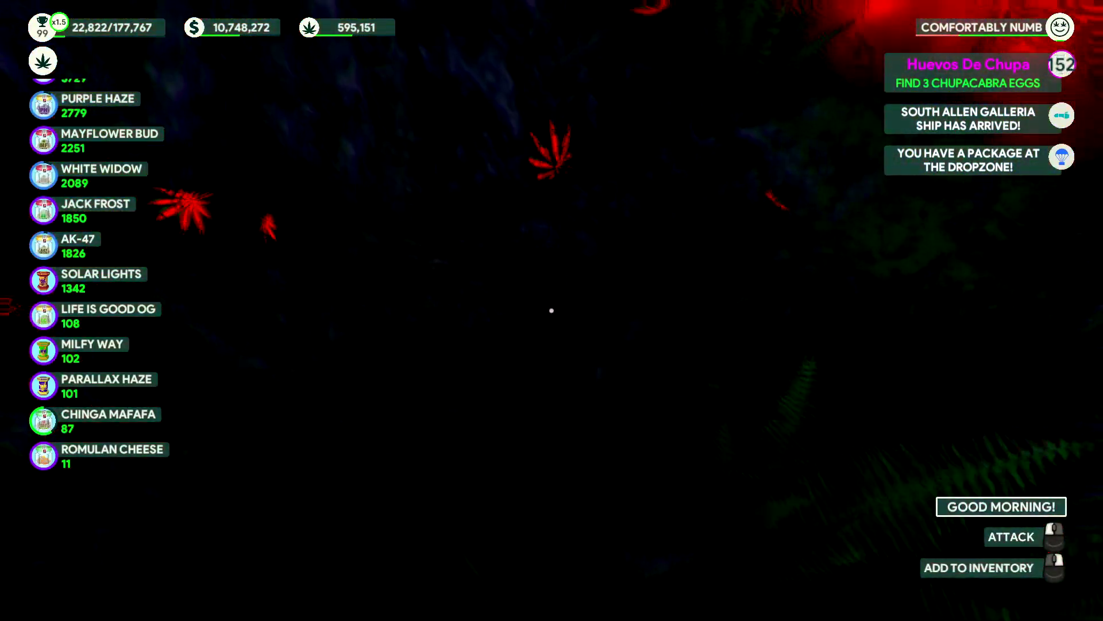
Land one more machete swing, then walk up the foggy street toward the newspaper boxes.
left_click(551, 310)
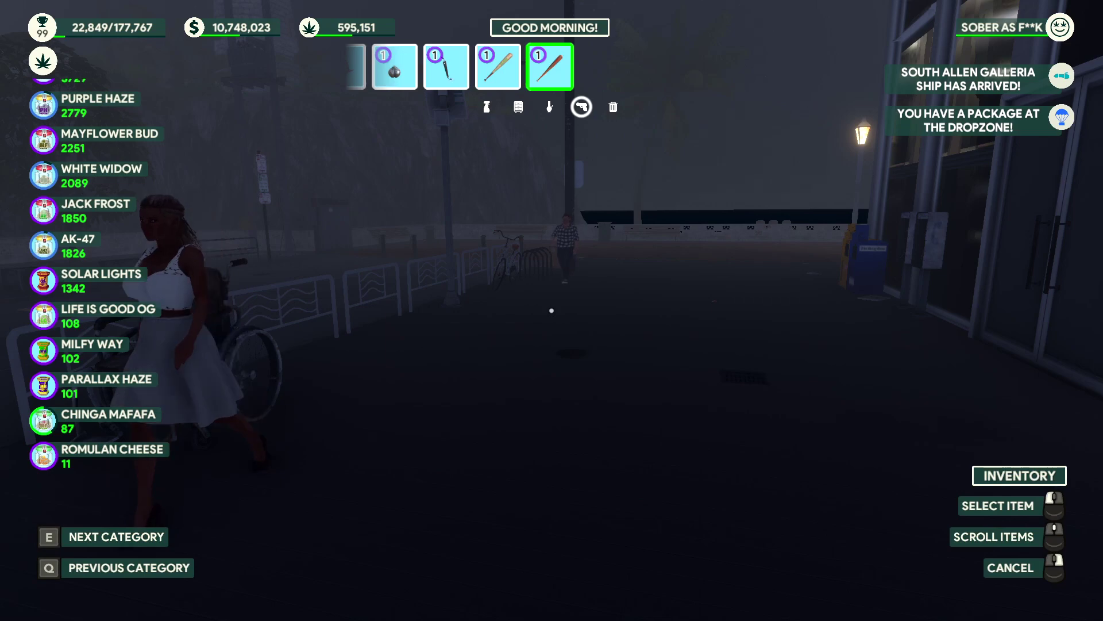
scroll(552, 310, "up", 2)
scroll(552, 311, "down", 1)
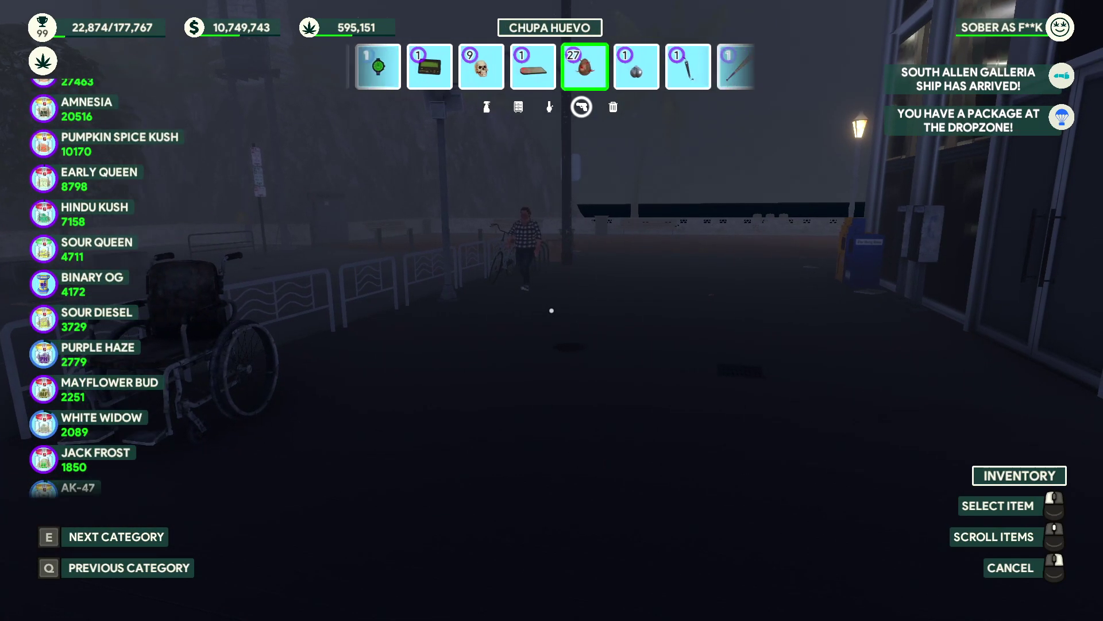
key("w")
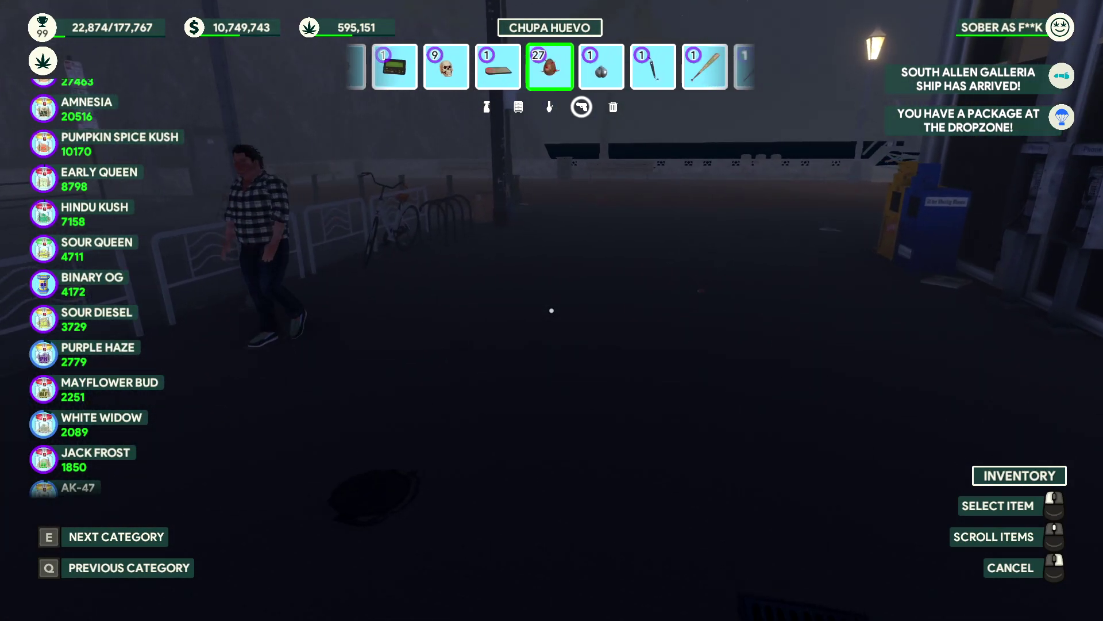
key("w")
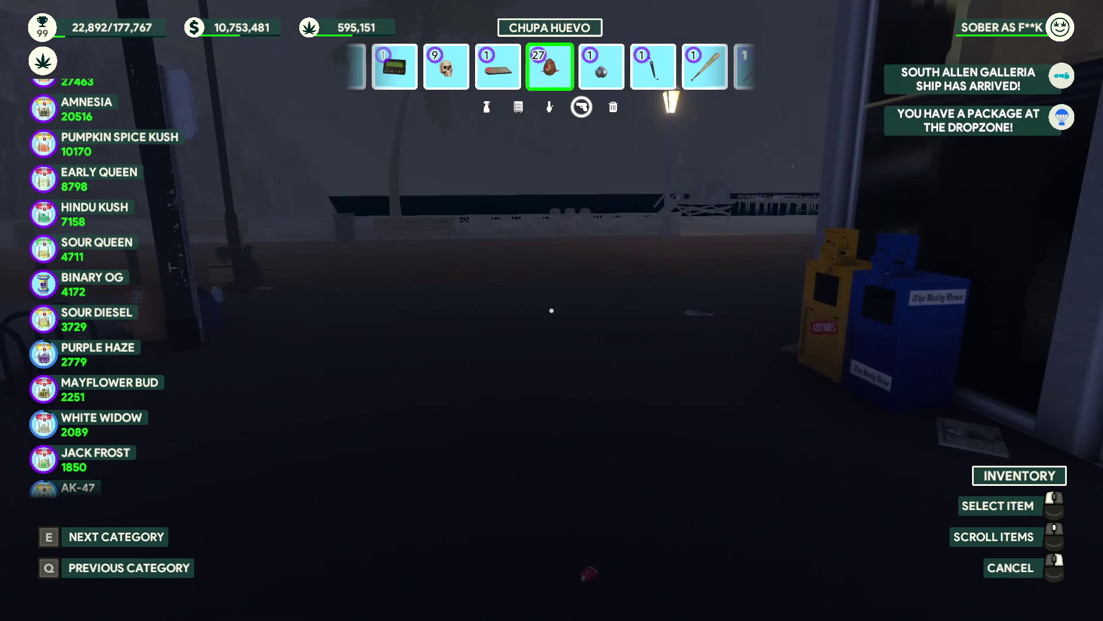
key("w")
key("w")
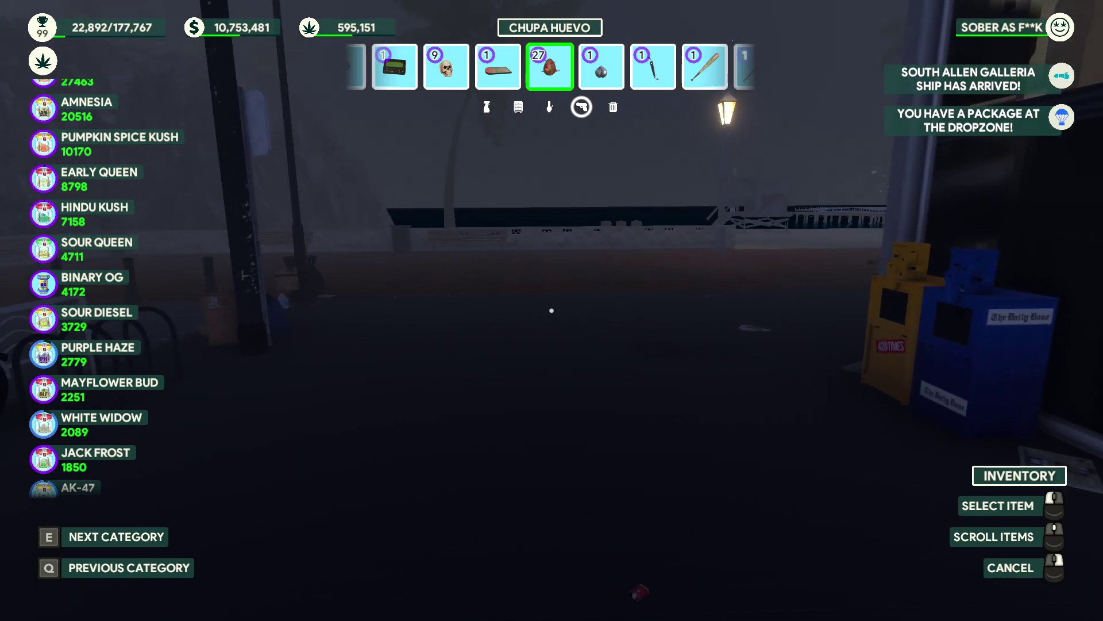